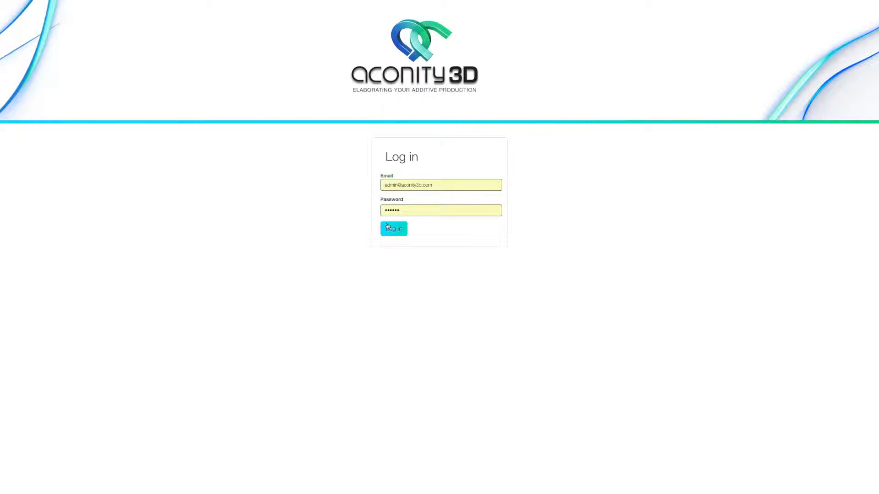
# Step: Log in with the prefilled credentials and open the ExampleConfig machine configuration
pyautogui.click(388, 227)
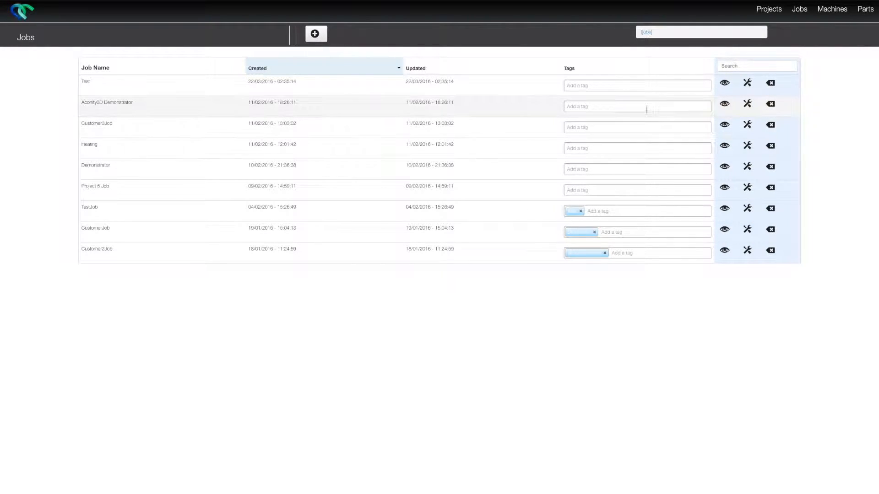
pyautogui.click(821, 12)
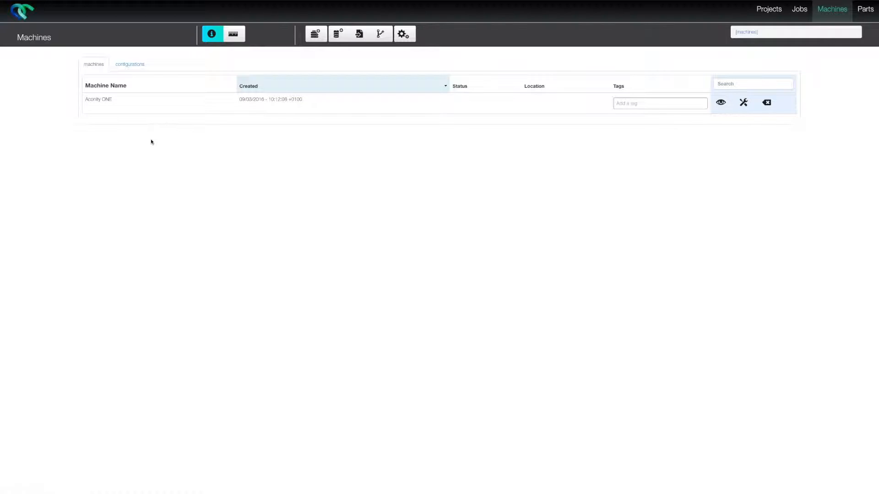
pyautogui.click(135, 68)
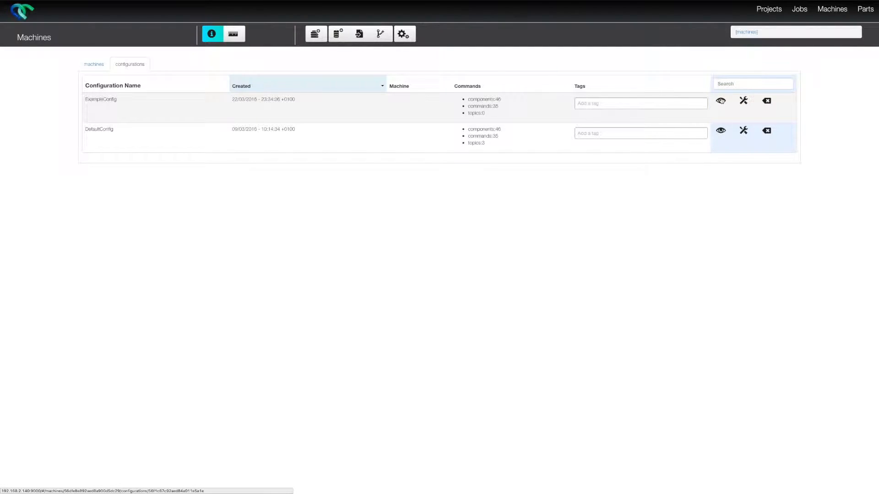
pyautogui.click(721, 101)
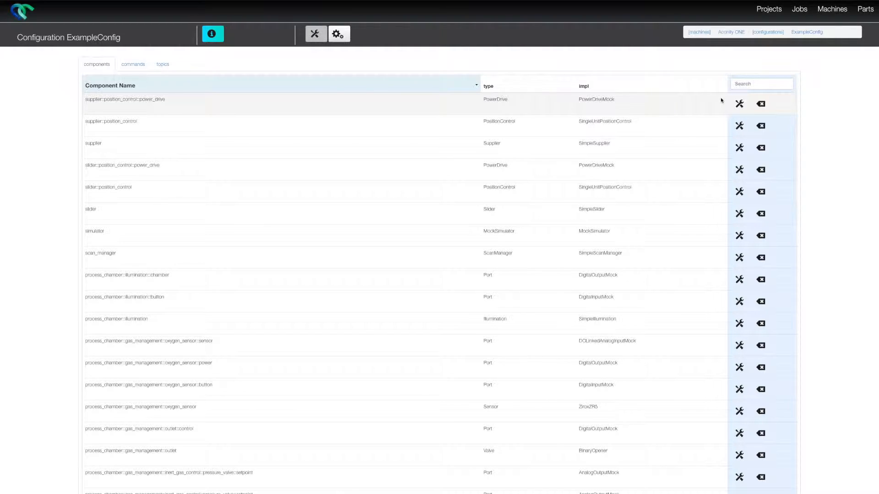
# Step: Filter the configuration's components by "scanner" and open ExampleScanner for editing
pyautogui.click(743, 85)
pyautogui.write('sca')
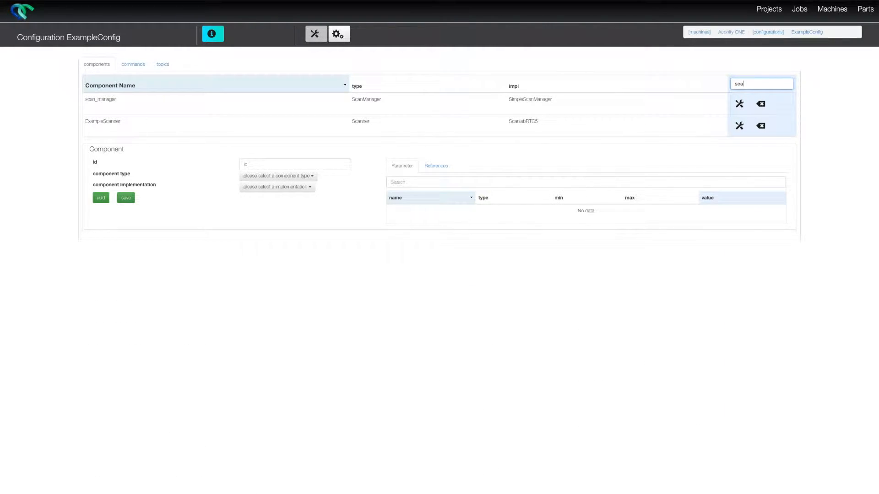
pyautogui.write('nner')
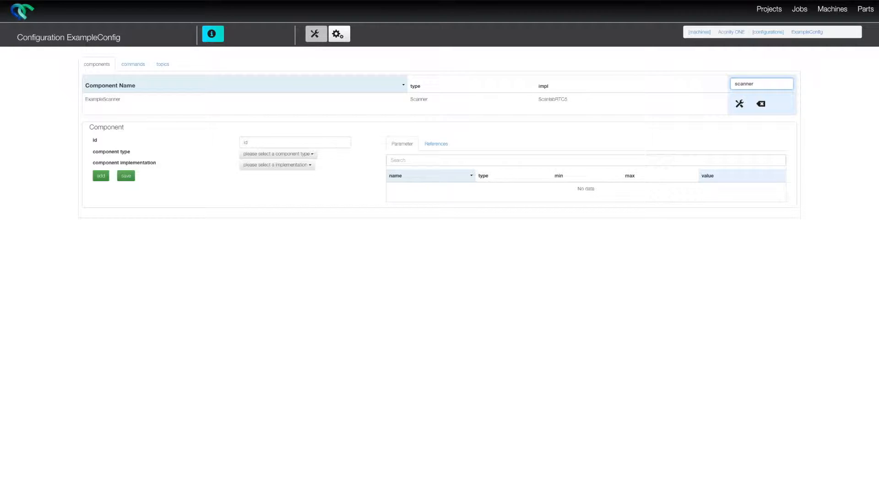
pyautogui.click(741, 107)
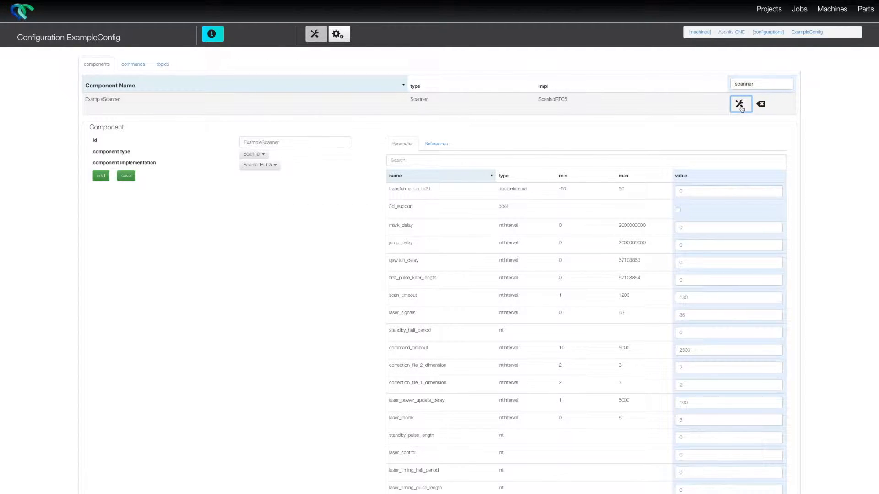
# Step: Filter ExampleScanner's parameters by "offset", set both y_offset and x_offset to 1, and save the component
pyautogui.click(479, 162)
pyautogui.write('offset')
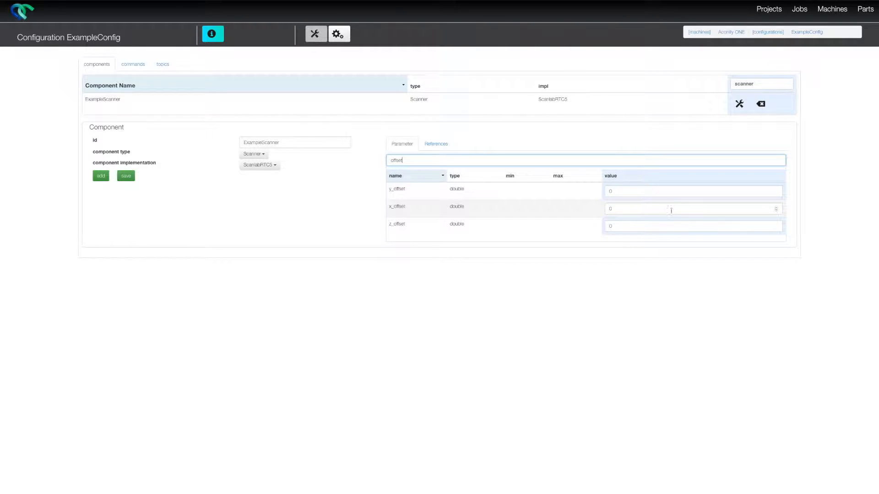
pyautogui.click(625, 192)
pyautogui.moveTo(624, 193); pyautogui.dragTo(589, 193)
pyautogui.write('1')
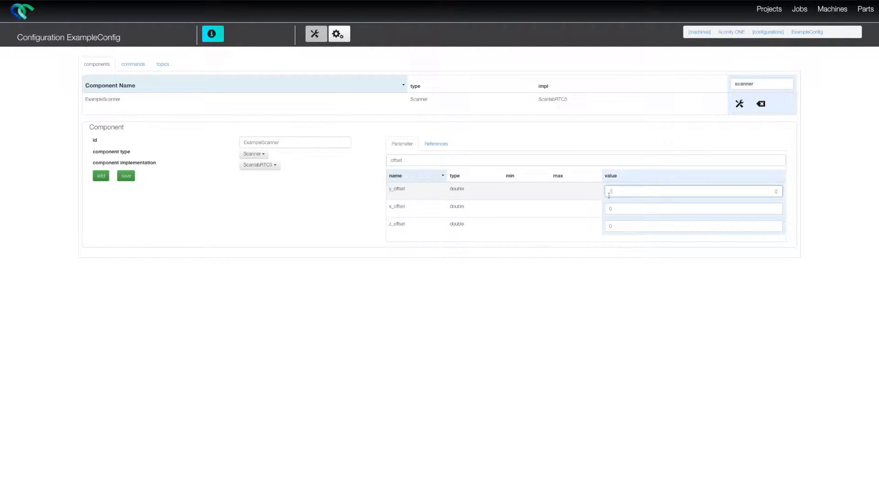
pyautogui.click(617, 204)
pyautogui.doubleClick(620, 209)
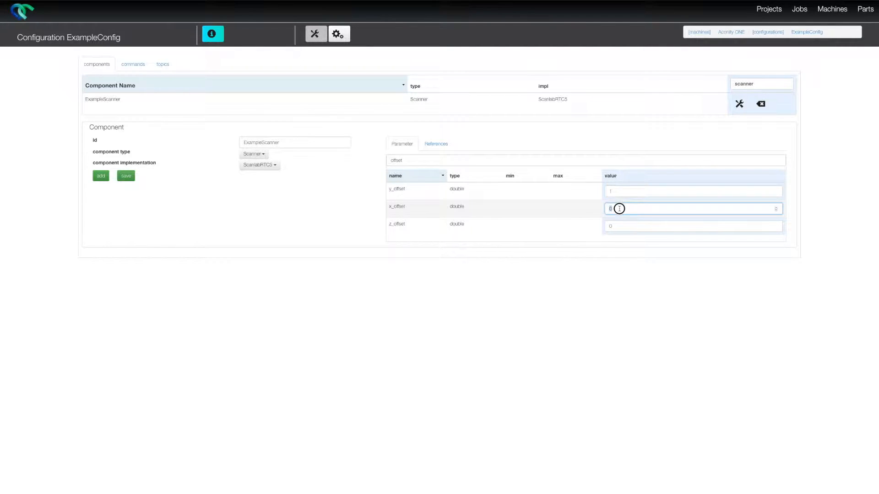
pyautogui.write('1')
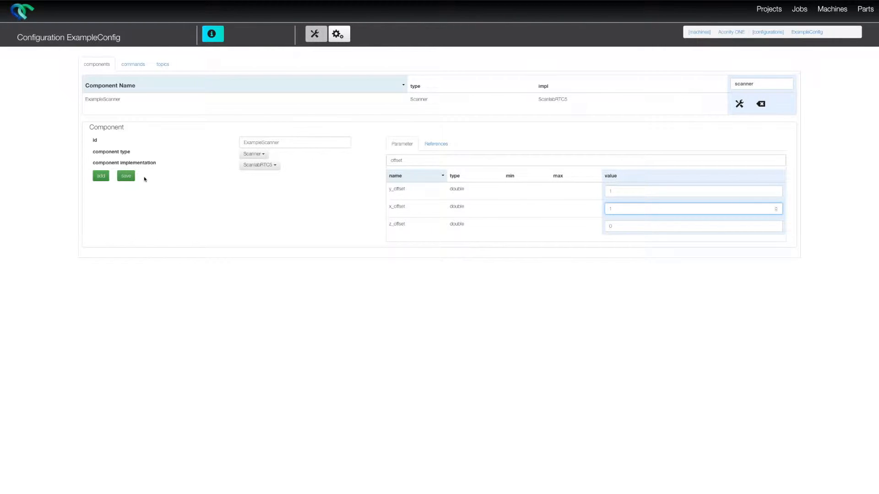
pyautogui.click(131, 177)
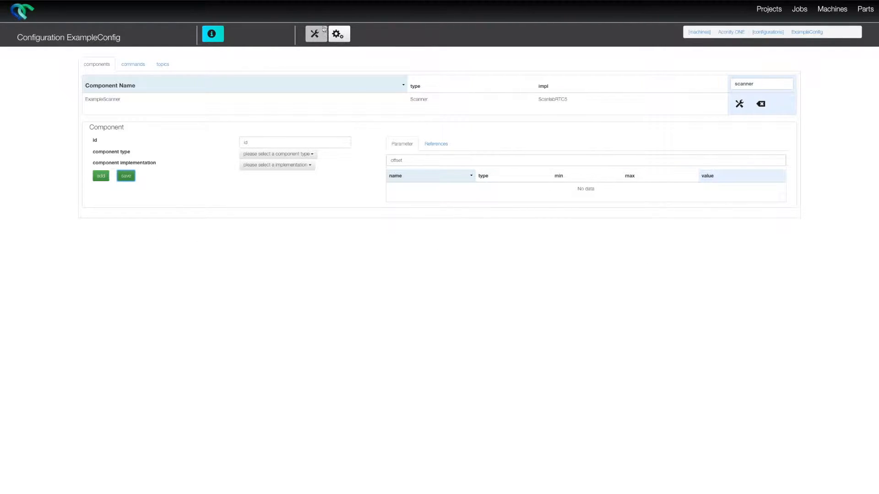
# Step: In the Control Center, choose machine Aconity ONE with configuration DefaultConfig and switch the machine on
pyautogui.click(340, 34)
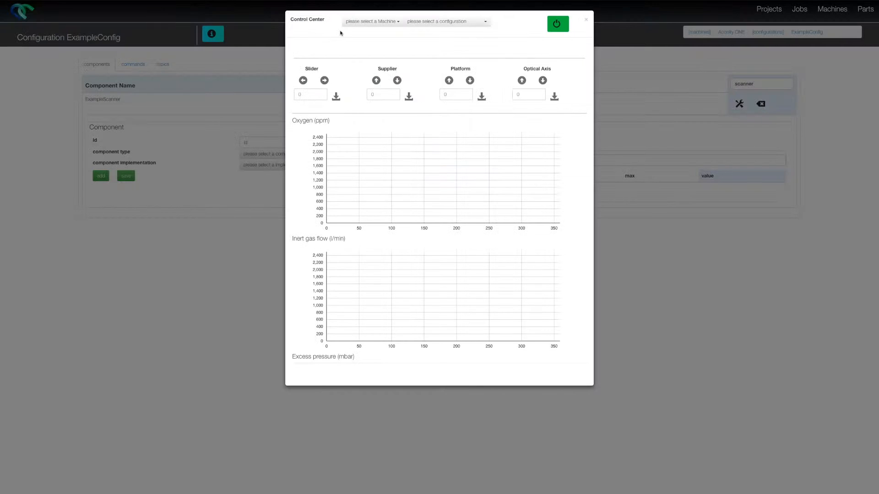
pyautogui.click(366, 24)
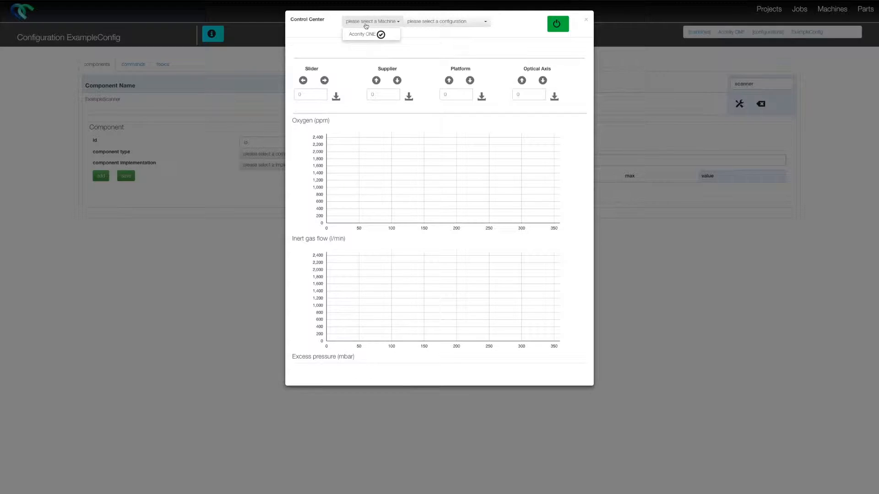
pyautogui.click(365, 34)
pyautogui.click(408, 22)
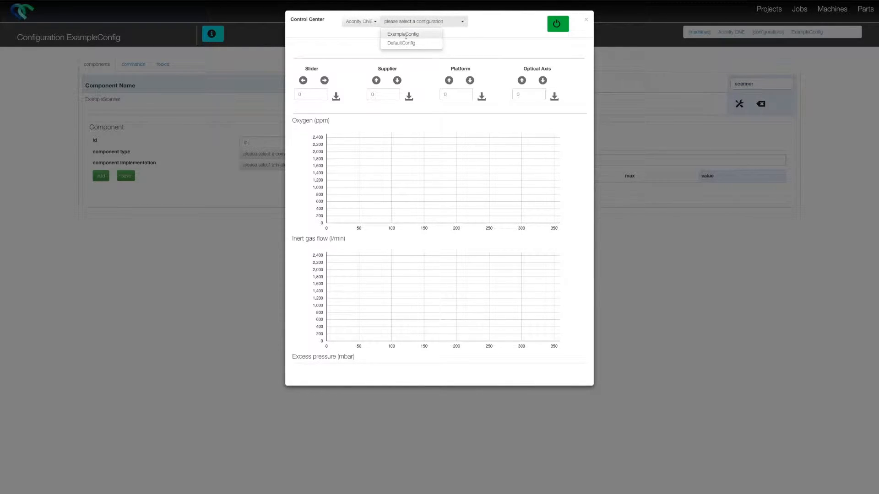
pyautogui.click(401, 43)
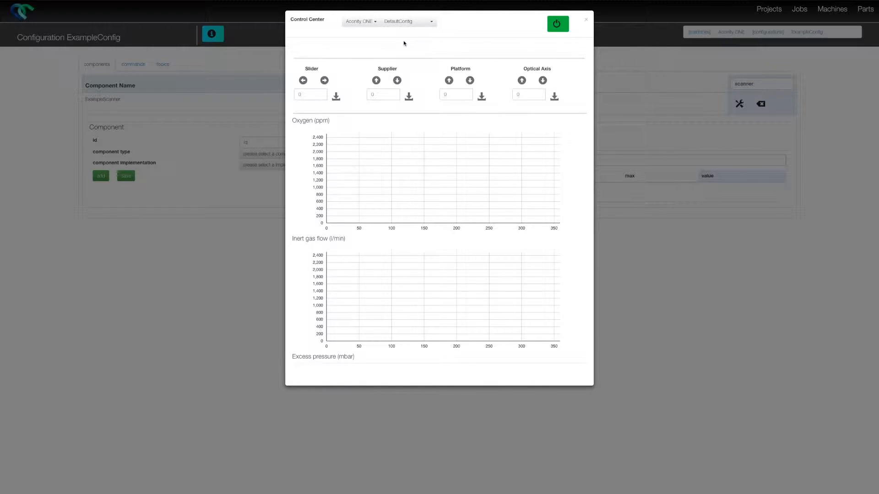
pyautogui.click(555, 23)
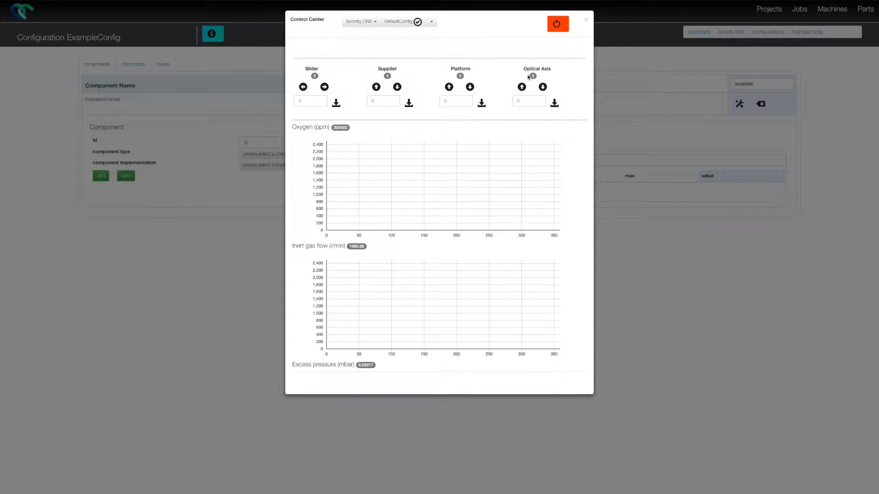
# Step: Move the slider left by a relative distance of 120 and close the Control Center
pyautogui.click(307, 101)
pyautogui.write('120')
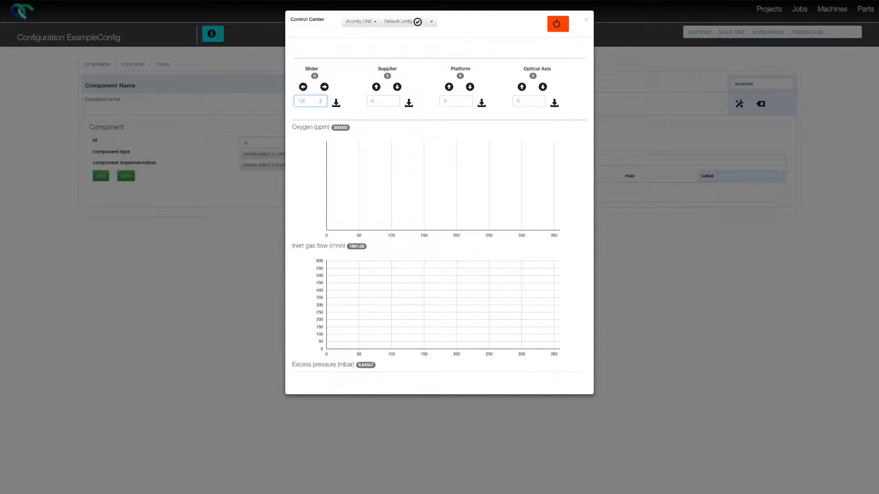
pyautogui.click(304, 92)
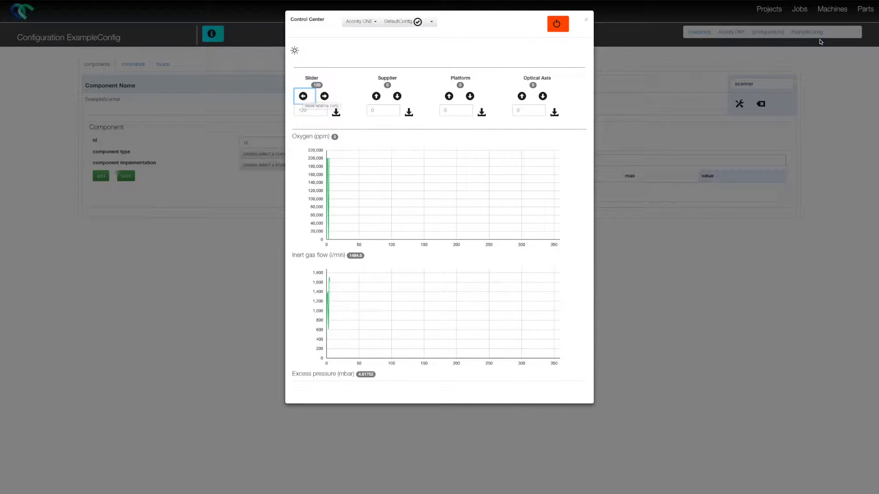
pyautogui.click(858, 13)
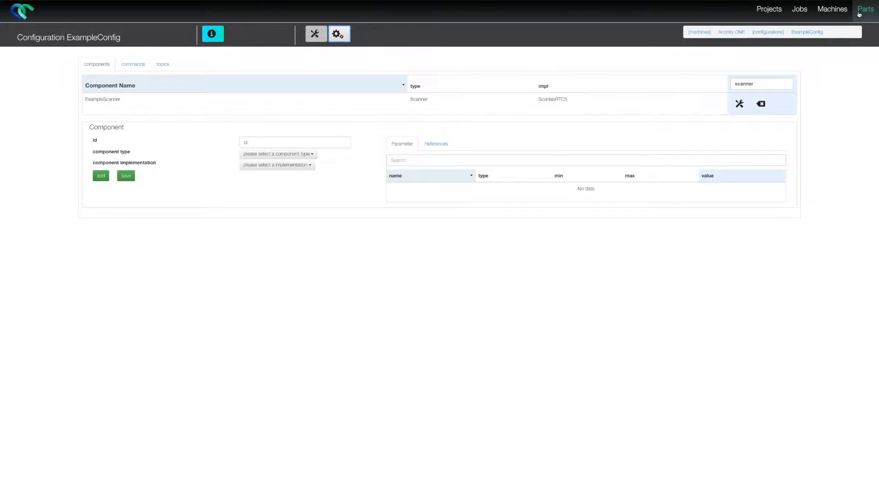
# Step: View the parts list and its dialog for uploading parts, closing the dialog without adding a file
pyautogui.click(862, 13)
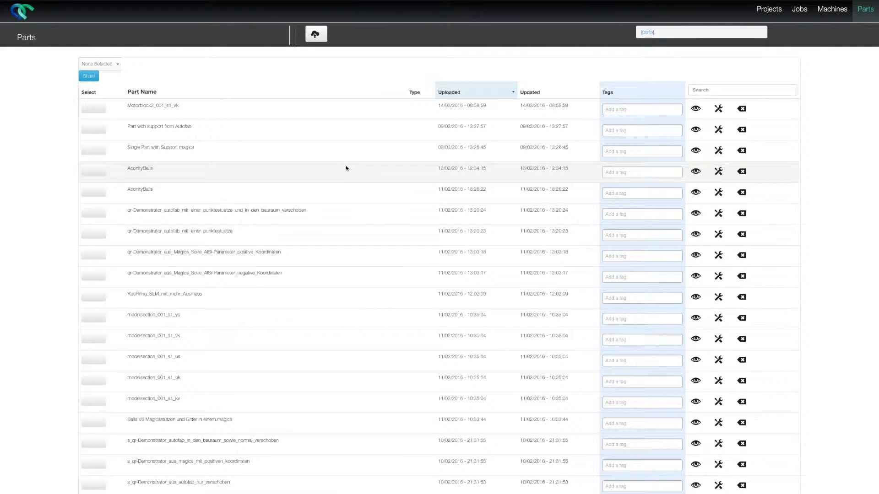
pyautogui.click(317, 35)
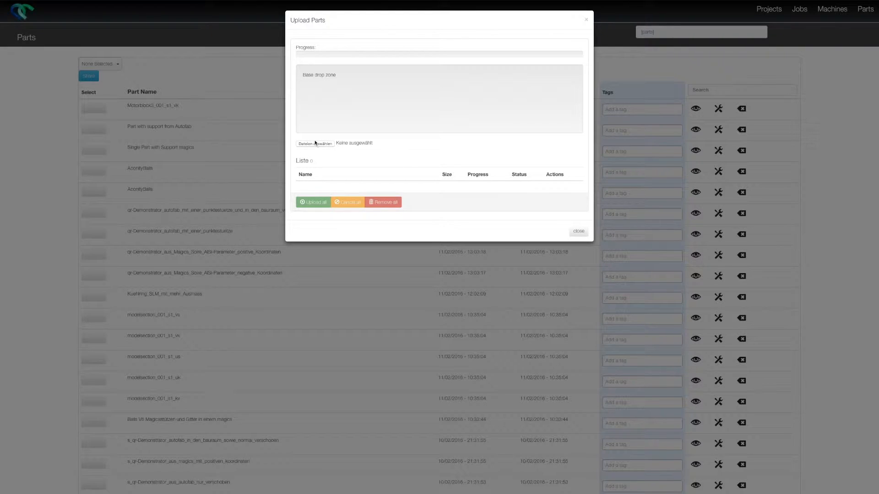
pyautogui.click(330, 280)
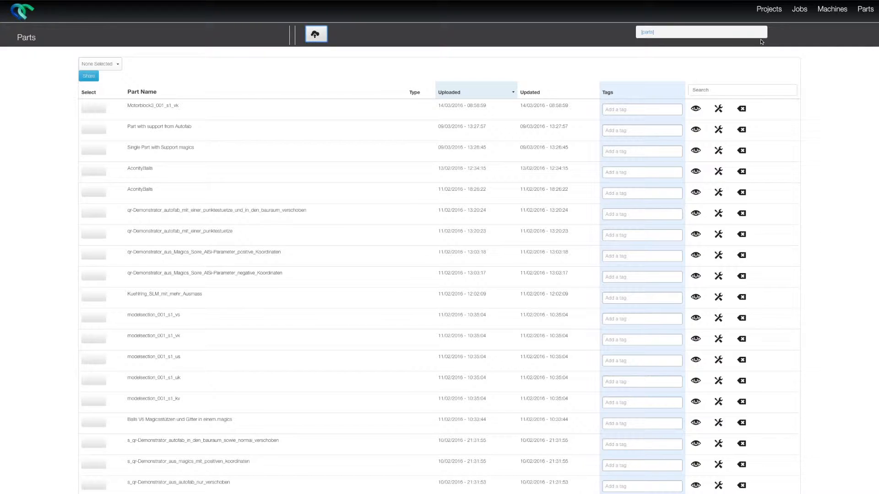
# Step: Create a project named Research_Project_4 with the tag "test" and the description "Description"
pyautogui.click(773, 9)
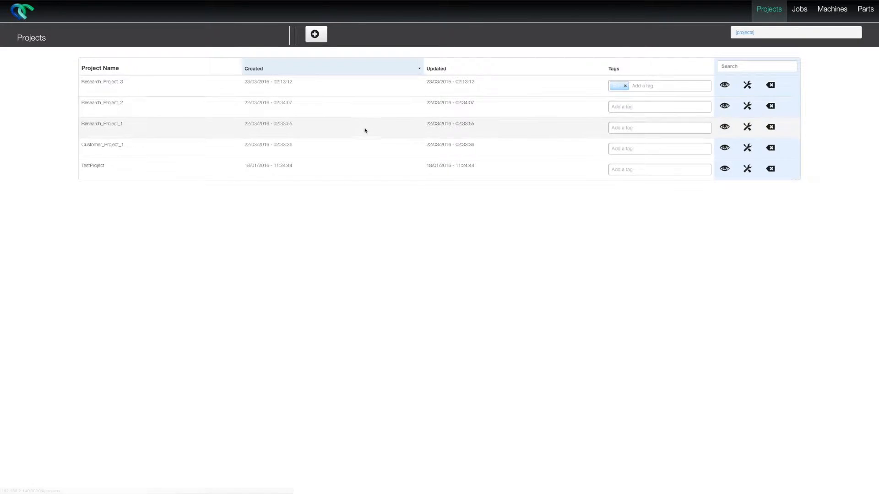
pyautogui.click(321, 38)
pyautogui.click(395, 41)
pyautogui.write('Research_Project_4')
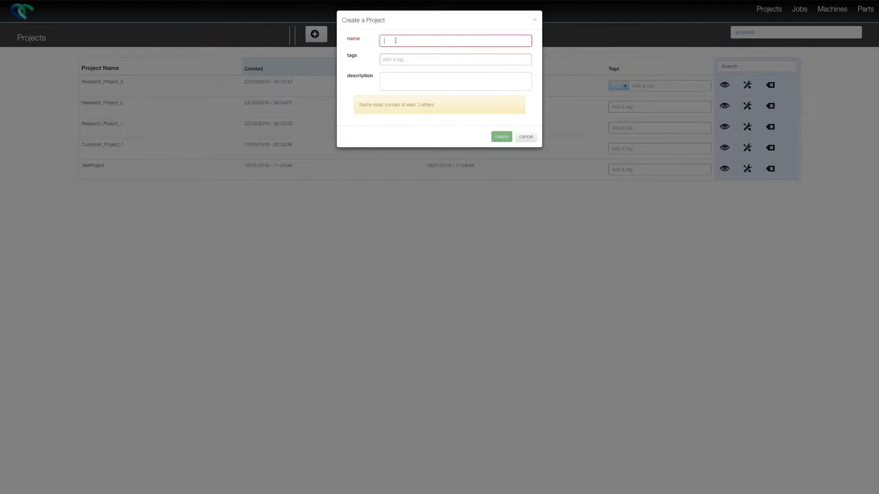
pyautogui.click(399, 59)
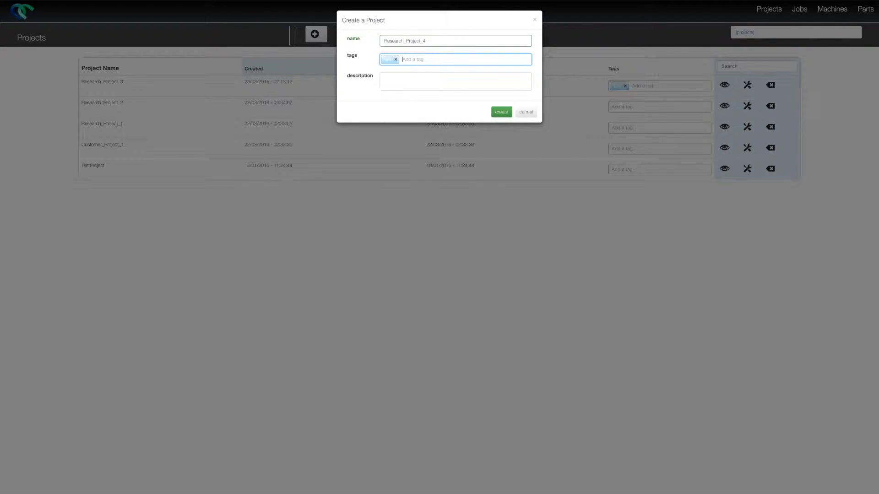
pyautogui.click(410, 77)
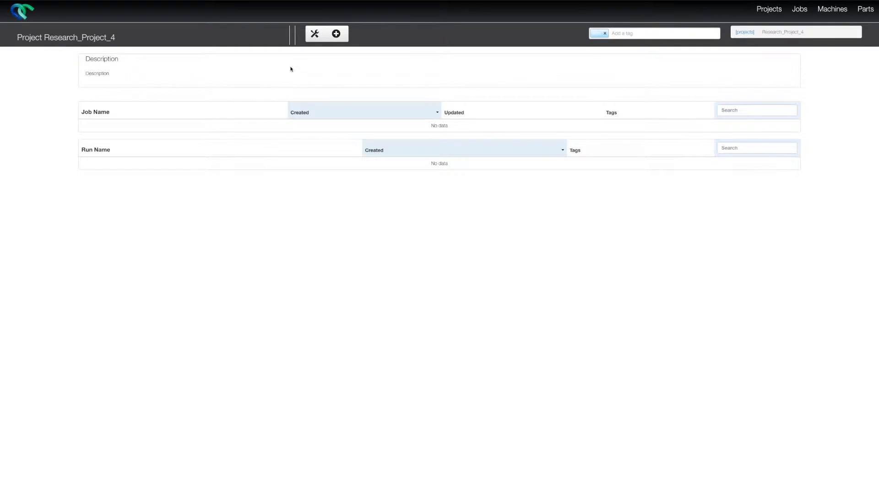
# Step: Create a job named Test_Job in Research_Project_4 without tags or a description
pyautogui.click(336, 35)
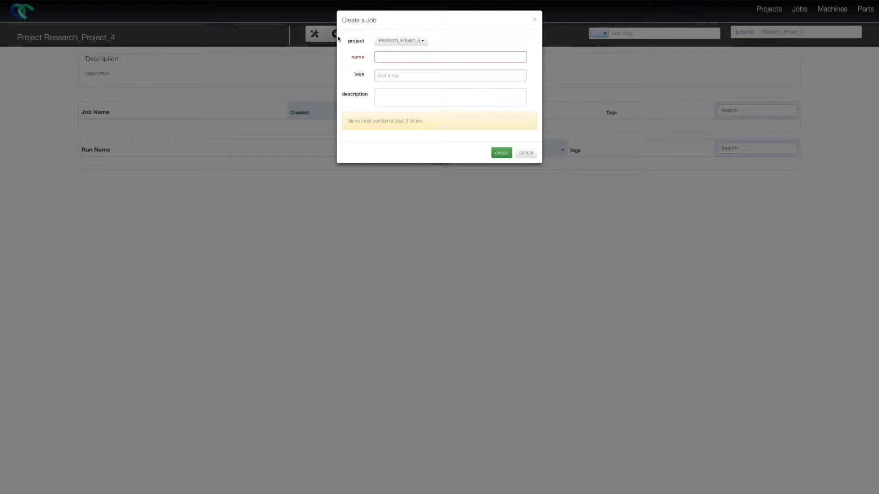
pyautogui.click(388, 57)
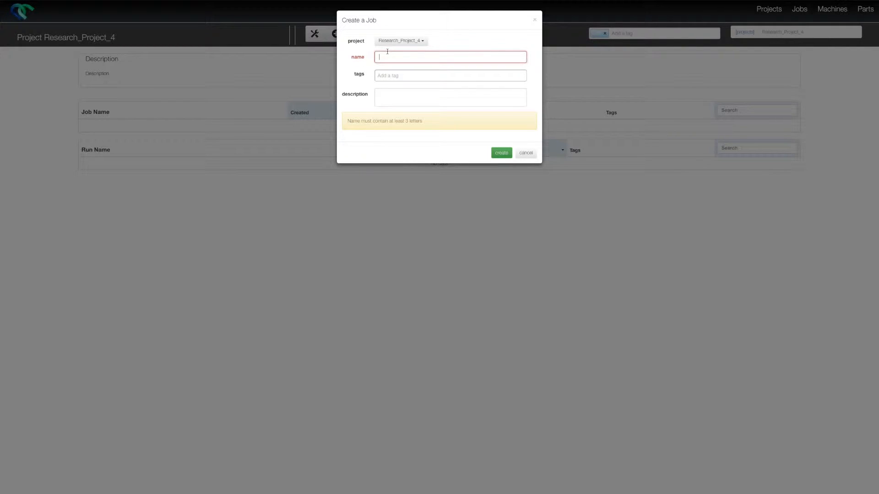
pyautogui.write('Test_Job')
pyautogui.click(392, 76)
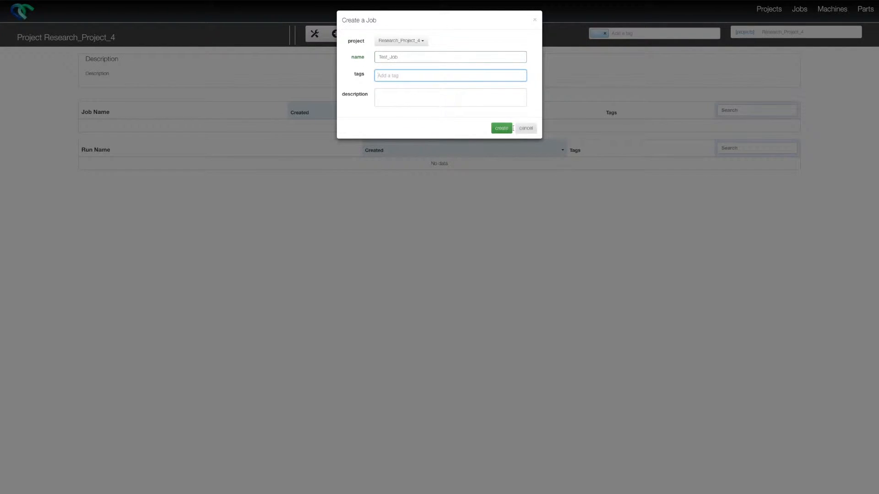
pyautogui.click(501, 128)
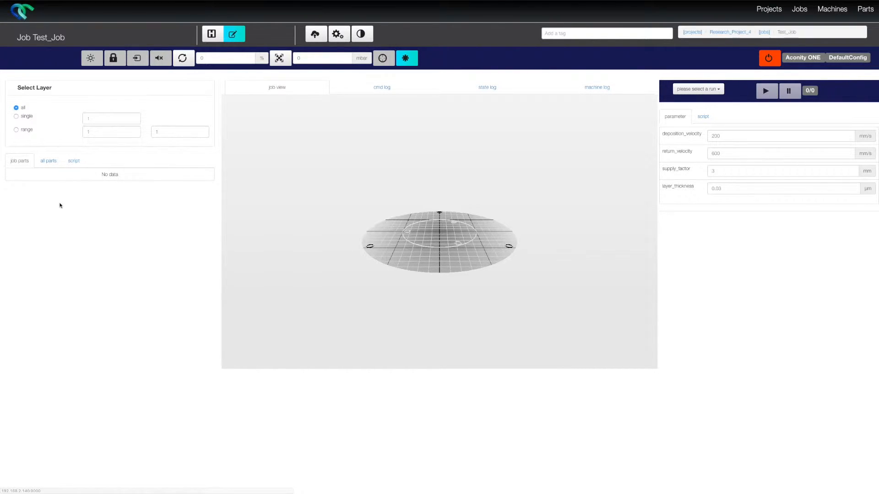
# Step: Search all available parts for "aconity" and add the AconityBalls part to the job
pyautogui.click(54, 162)
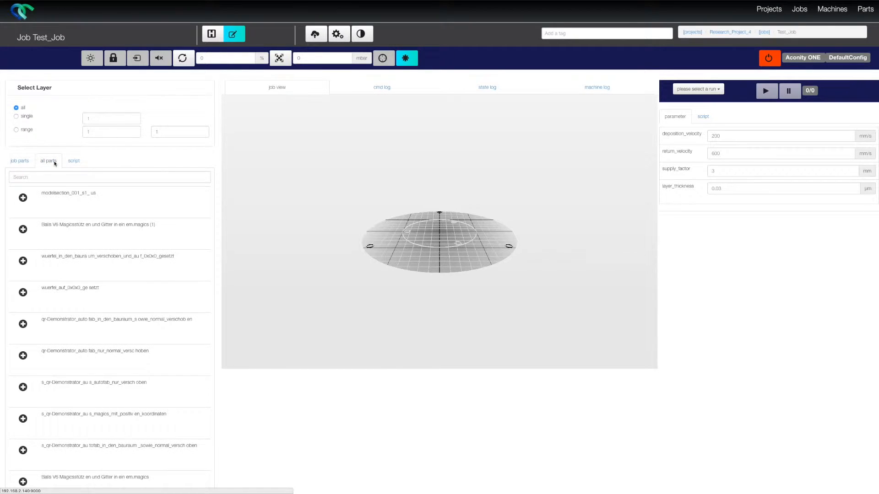
pyautogui.click(42, 178)
pyautogui.write('aconity')
pyautogui.click(23, 198)
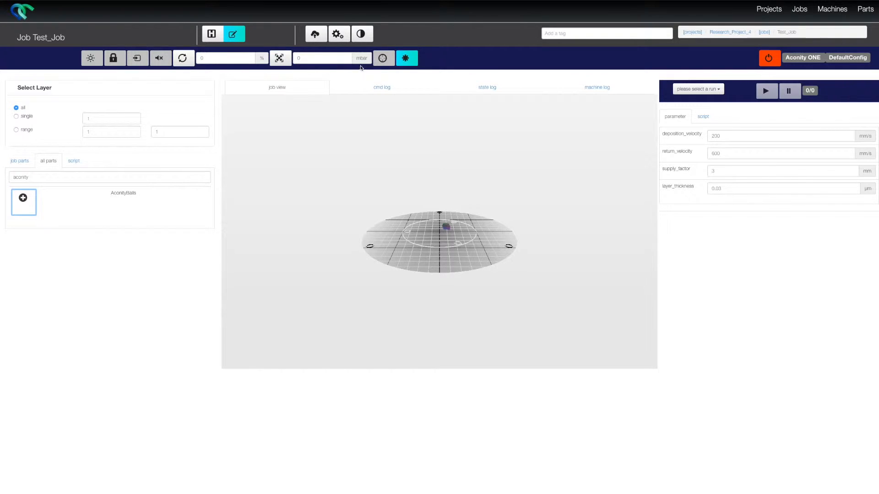
# Step: Examine the AconityBalls part up close on the build platform in the job view
pyautogui.click(361, 34)
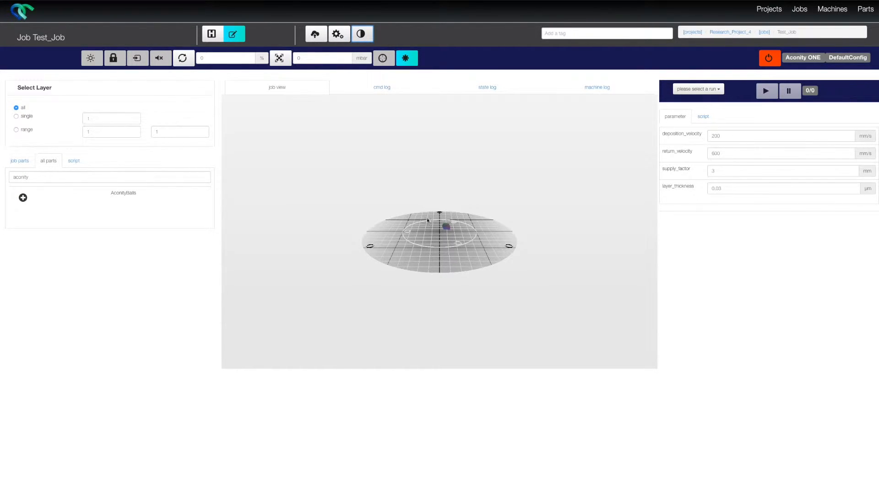
pyautogui.scroll(5, 430, 252)
pyautogui.scroll(3, 431, 252)
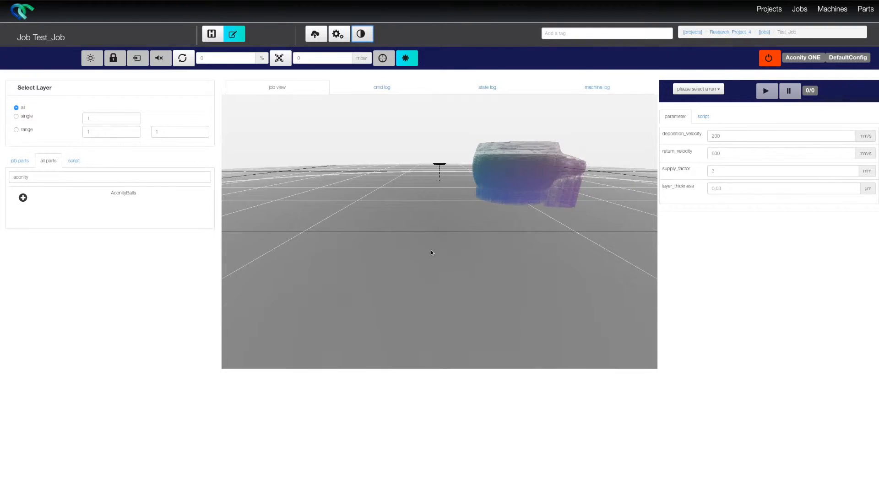
# Step: Set the mark_speed of the 001_st_sx section of the AconityBalls job part to 1200
pyautogui.scroll(-5, 431, 253)
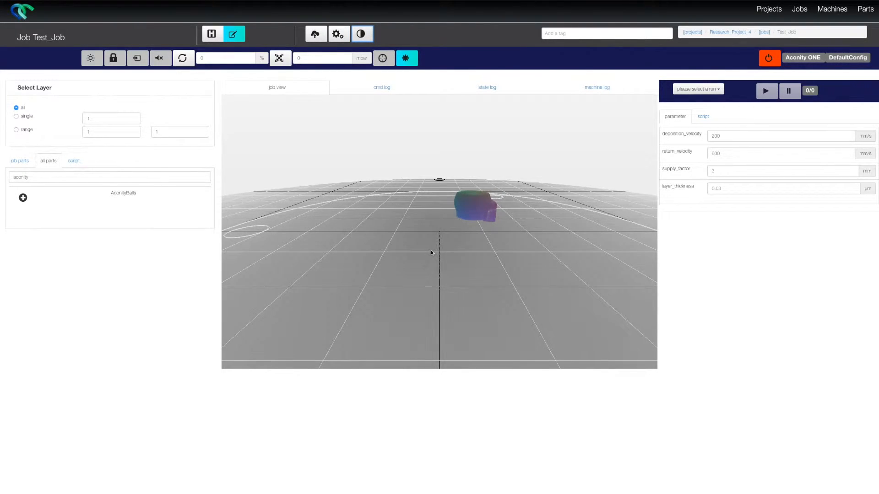
pyautogui.click(19, 160)
pyautogui.click(37, 185)
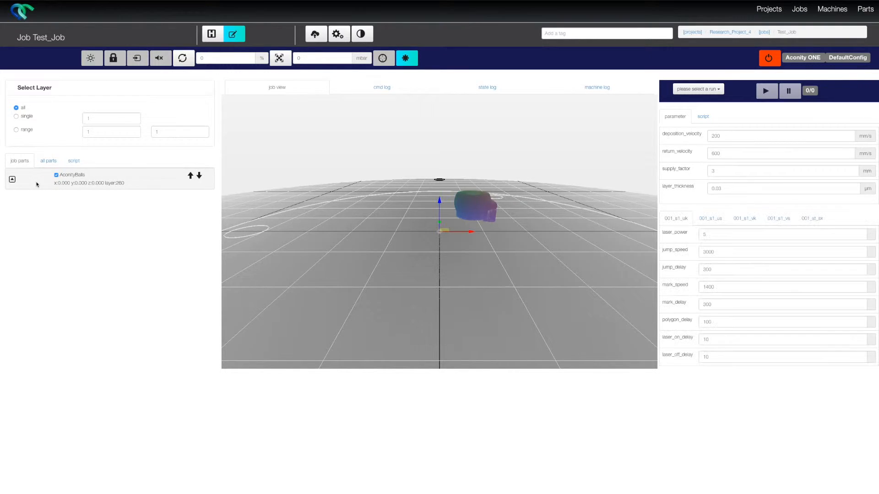
pyautogui.click(723, 220)
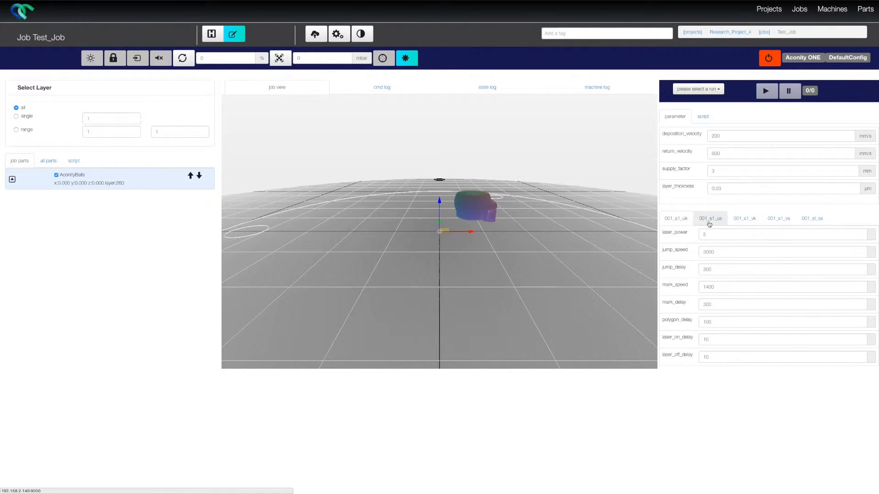
pyautogui.click(776, 221)
pyautogui.click(804, 221)
pyautogui.click(718, 284)
pyautogui.doubleClick(718, 283)
pyautogui.write('1200')
pyautogui.click(729, 272)
# Step: Place 001_st_sx first in the AconityBalls part's section order and exclude section 001_s1_us
pyautogui.click(12, 180)
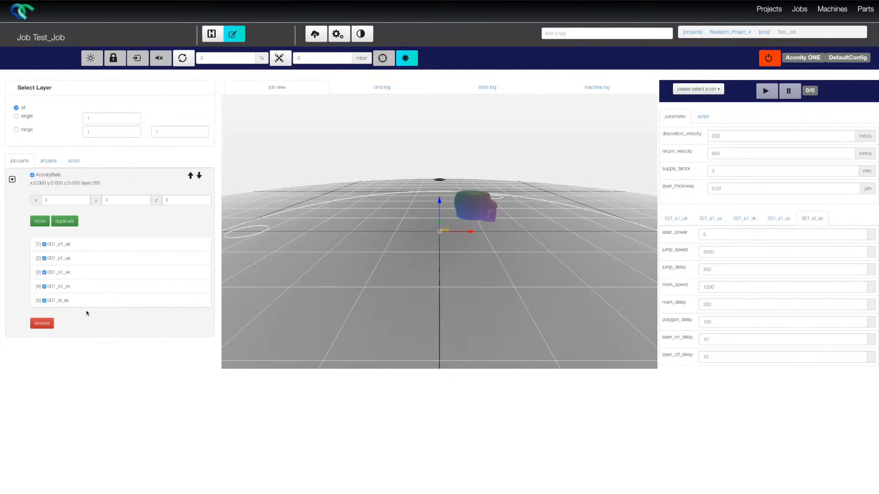
pyautogui.moveTo(92, 299); pyautogui.dragTo(92, 242)
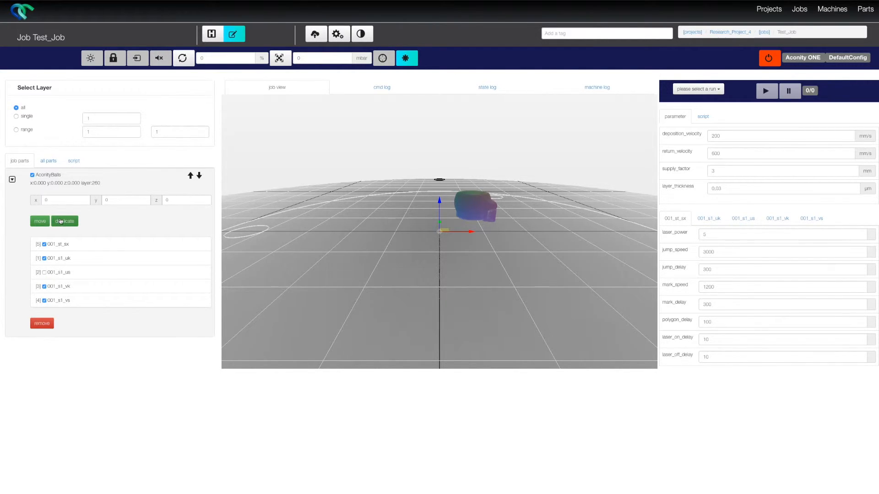
# Step: Duplicate the AconityBalls part with the copy at x -100, and order the original part ahead of it
pyautogui.click(61, 221)
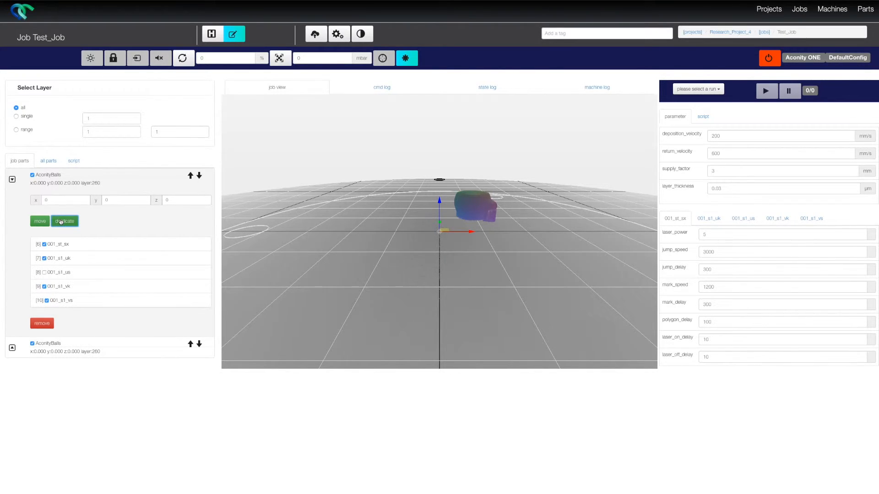
pyautogui.moveTo(54, 200); pyautogui.dragTo(32, 199)
pyautogui.write('-100')
pyautogui.click(40, 222)
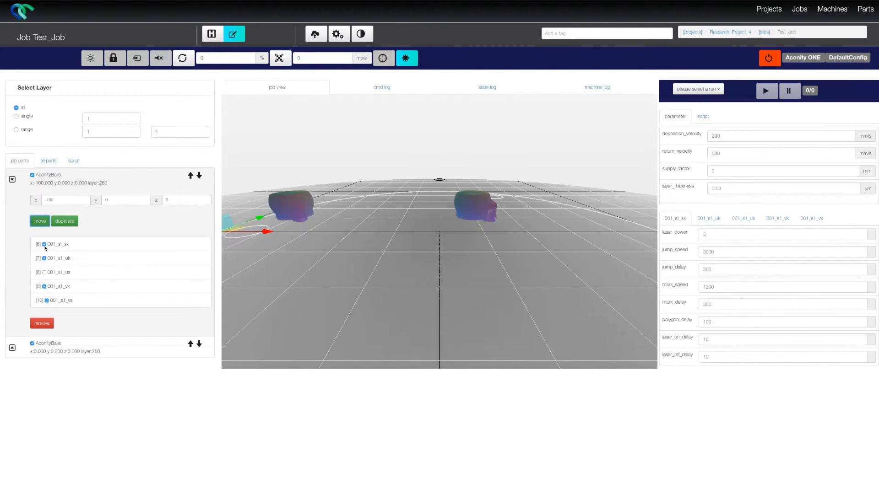
pyautogui.click(190, 345)
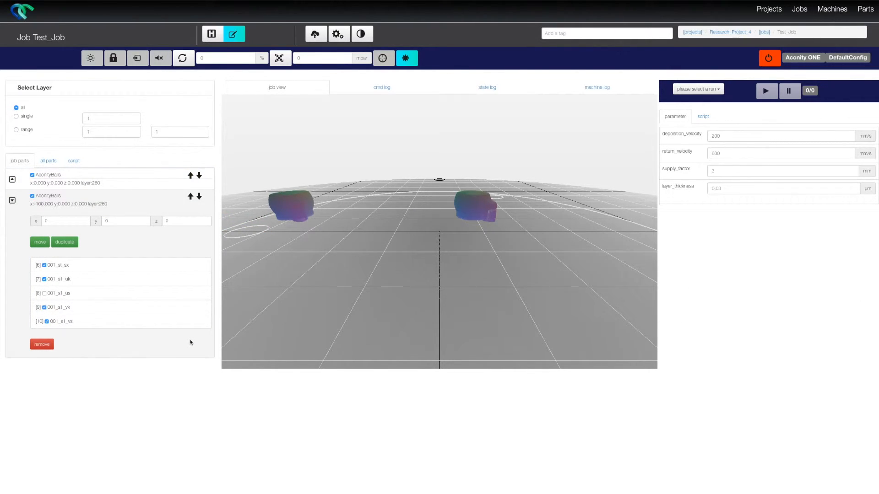
# Step: Generate the job script with both the expose and add layer operations included
pyautogui.click(74, 161)
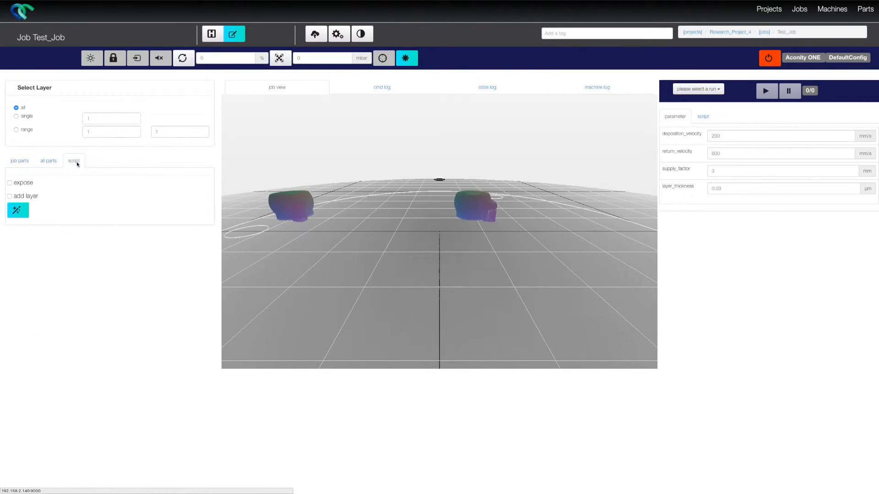
pyautogui.click(10, 183)
pyautogui.click(10, 197)
pyautogui.click(18, 210)
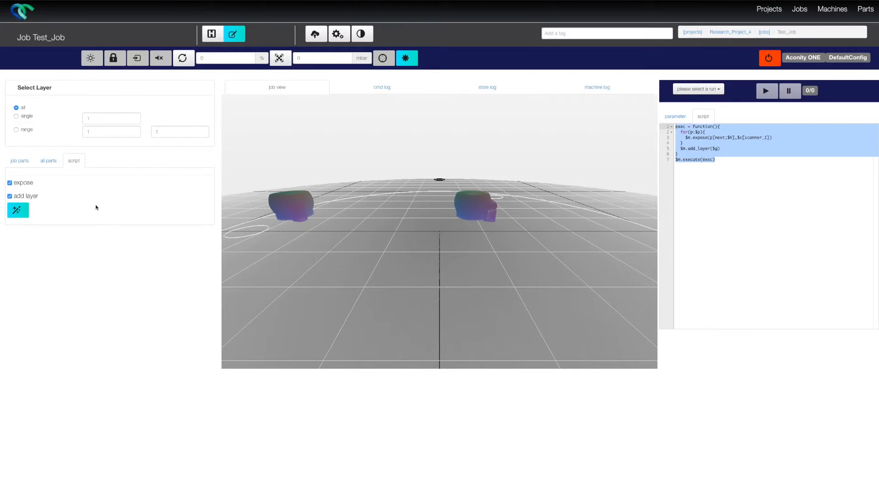
pyautogui.click(719, 159)
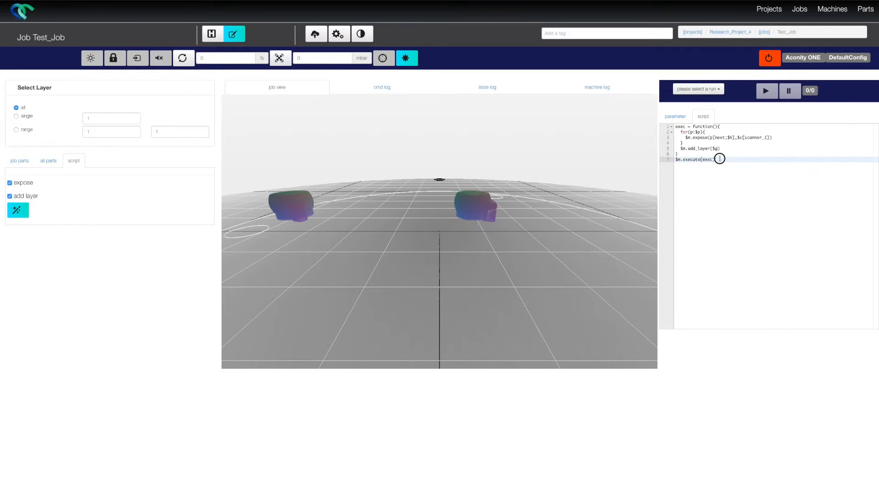
pyautogui.hotkey('ctrl', 'a')
# Step: Set the job's return_velocity parameter to 700 mm/s
pyautogui.click(672, 117)
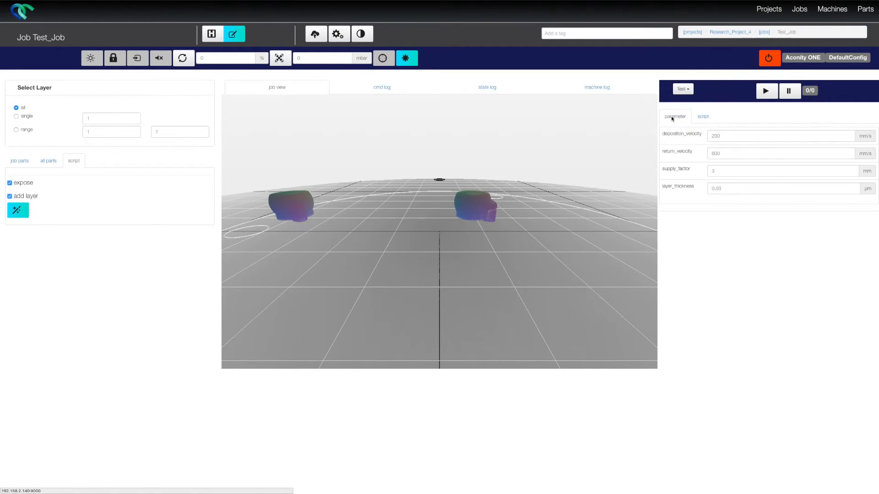
pyautogui.moveTo(724, 153); pyautogui.dragTo(693, 151)
pyautogui.write('7')
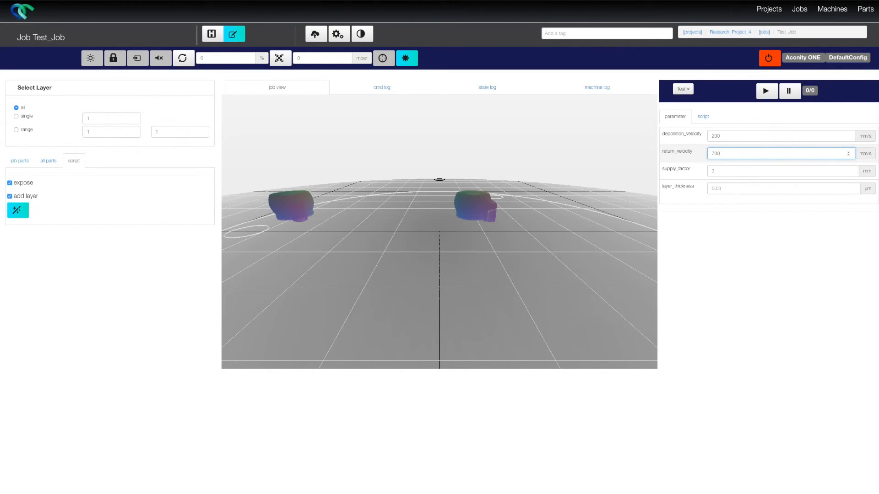
pyautogui.click(26, 130)
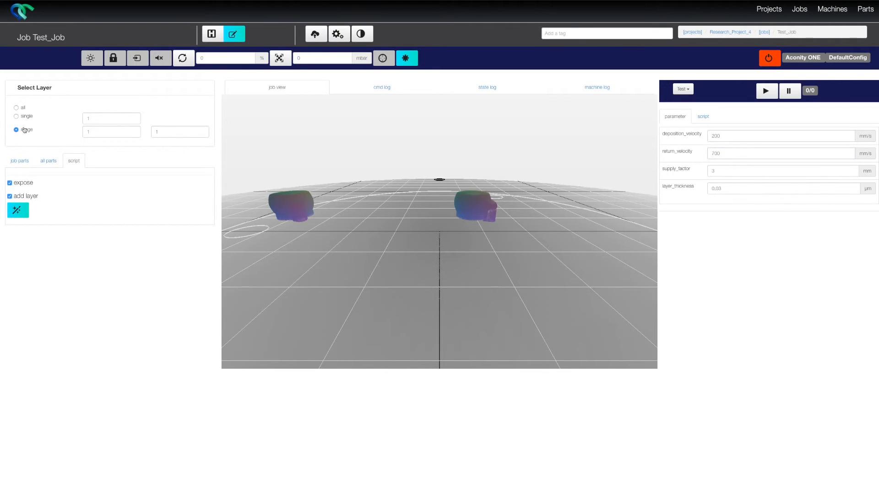
pyautogui.click(168, 133)
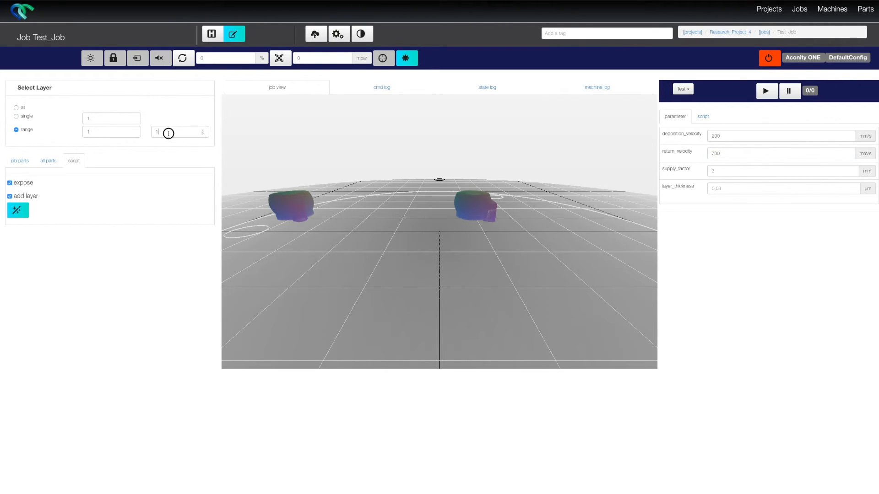
pyautogui.click(16, 108)
# Step: Select the existing Test run for the generated script and start the job on all layers
pyautogui.click(703, 116)
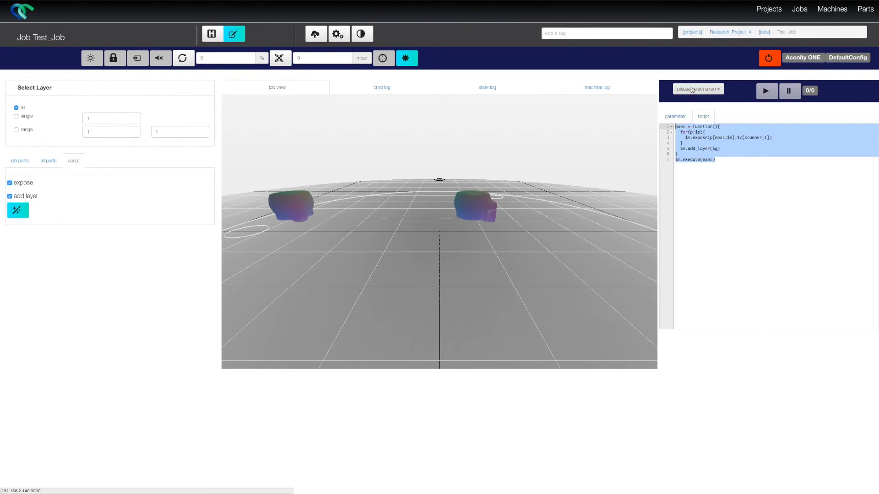
pyautogui.click(692, 91)
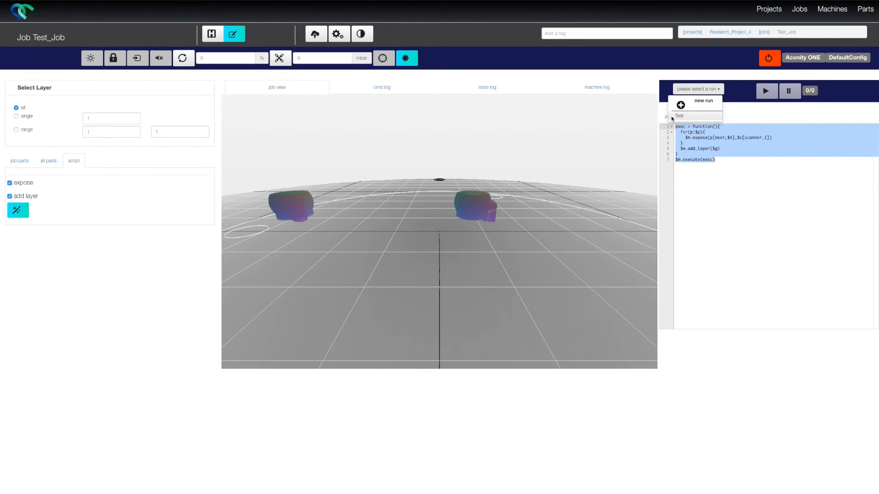
pyautogui.click(671, 116)
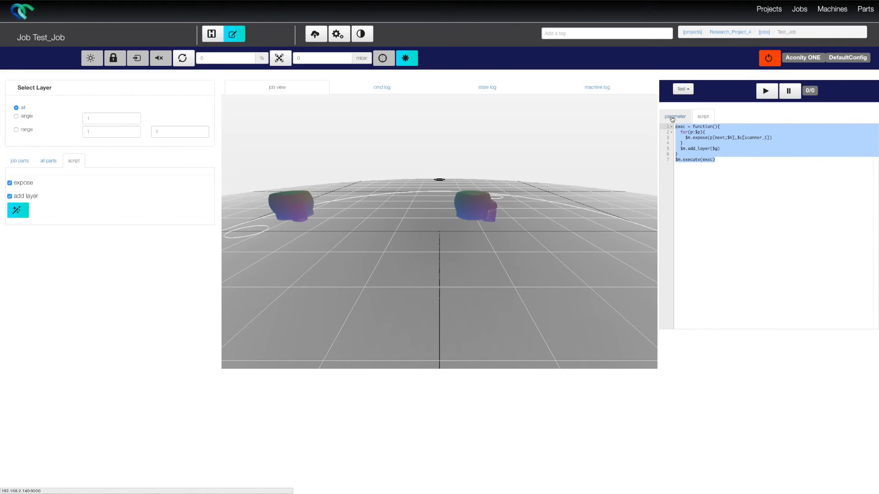
pyautogui.click(672, 118)
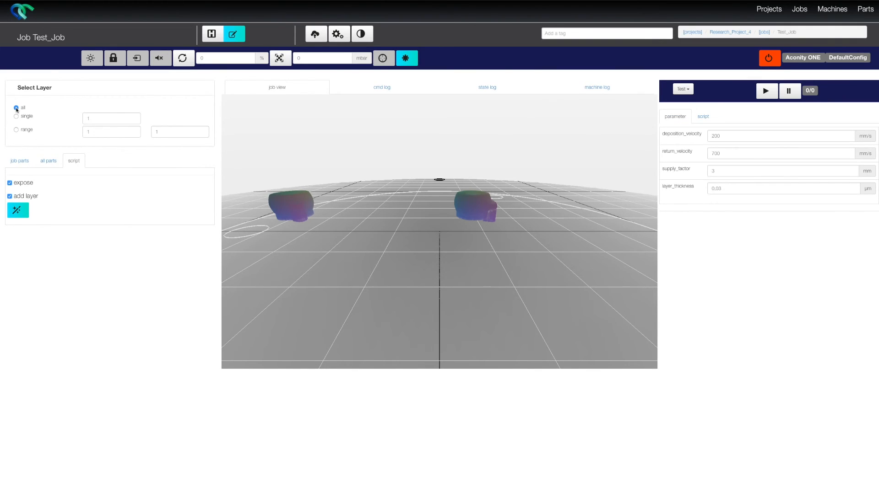
pyautogui.click(765, 93)
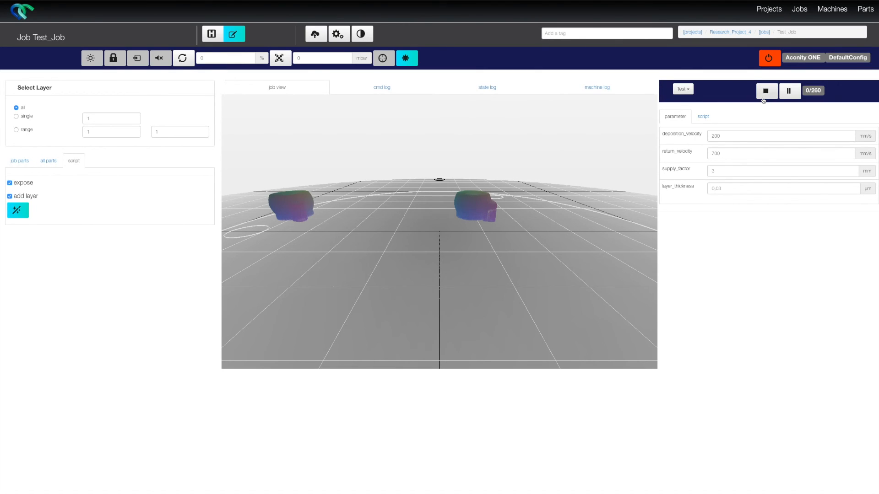